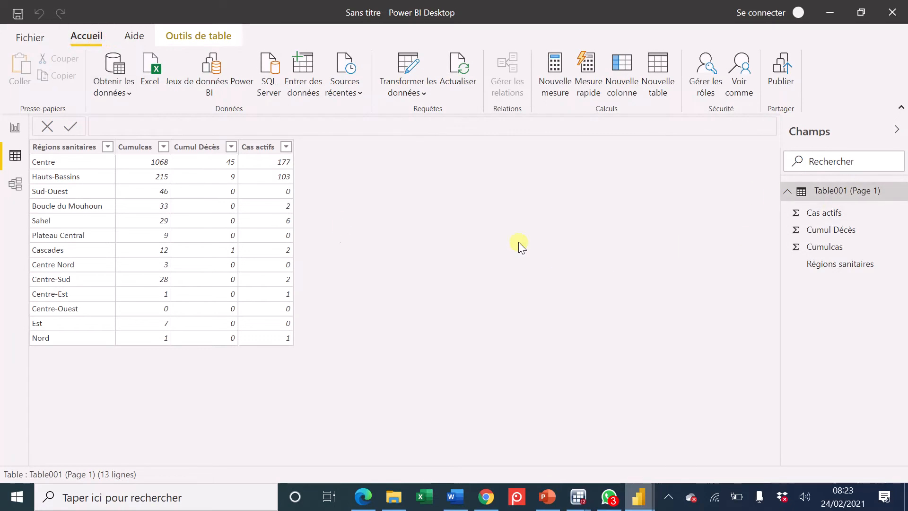
Start a new data import using the Web source with the basic URL option
{"action": "left_click", "coordinate": [843, 198]}
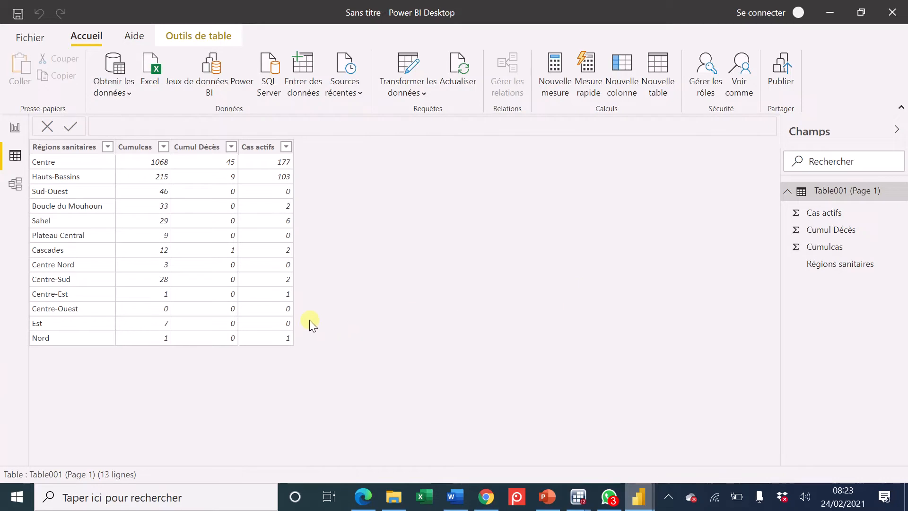
{"action": "left_click", "coordinate": [114, 93]}
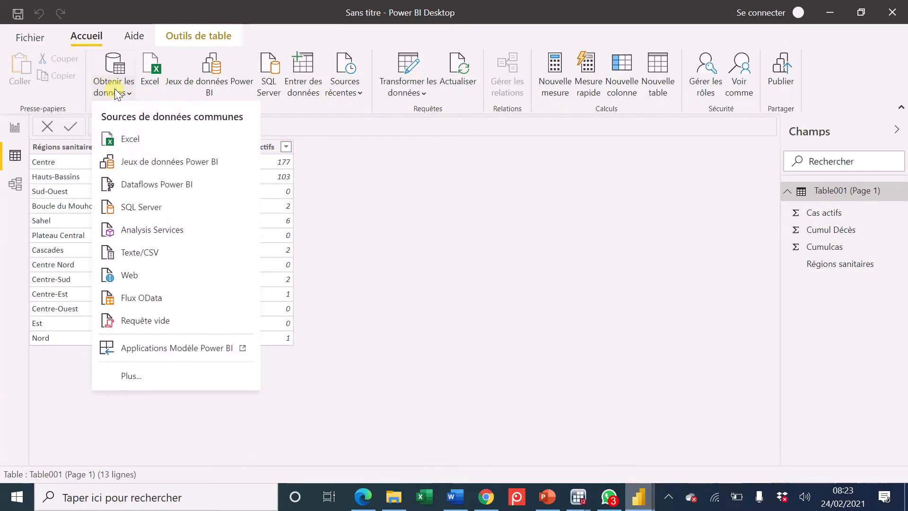
{"action": "left_click", "coordinate": [130, 276]}
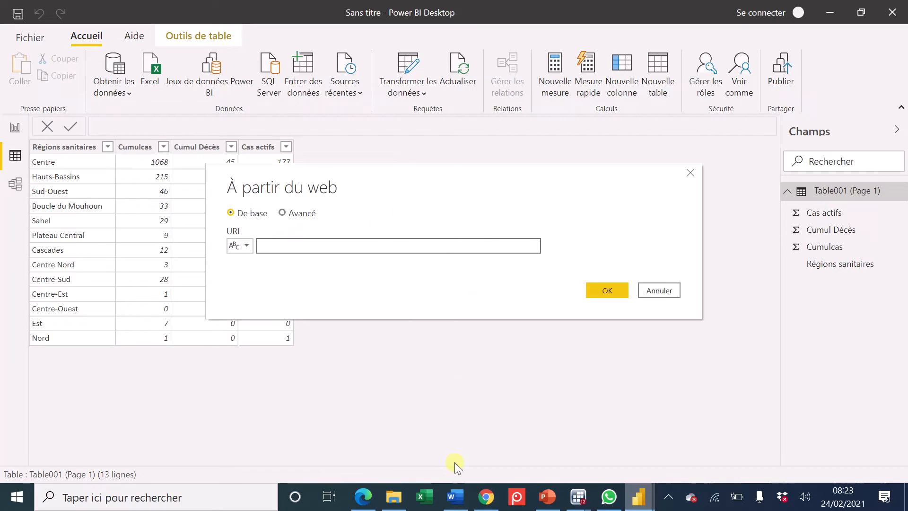
Switch to the Word document and copy the Google search URL for the Premier League classement
{"action": "left_click", "coordinate": [457, 501]}
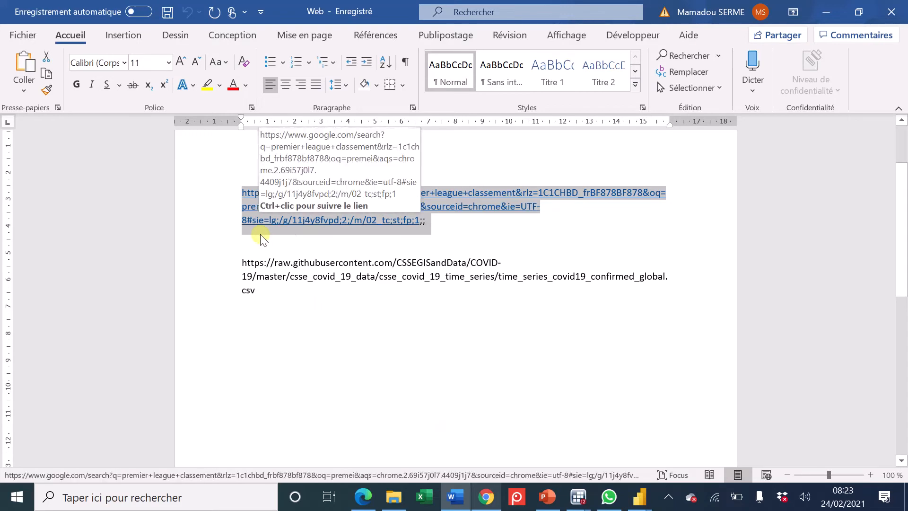
{"action": "left_click", "coordinate": [432, 224]}
{"action": "triple_click", "coordinate": [333, 204]}
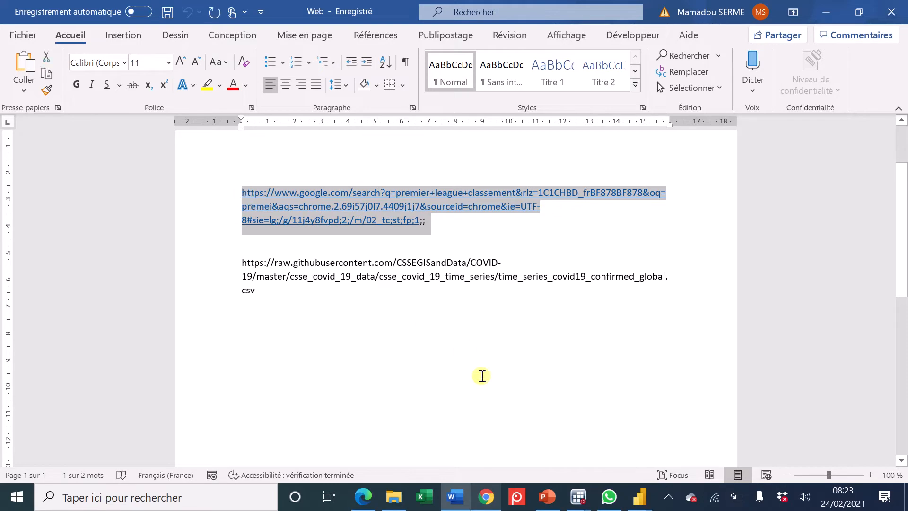
Switch back to Power BI Desktop, paste the copied Google search address as the web source URL and connect to it
{"action": "left_click", "coordinate": [639, 496]}
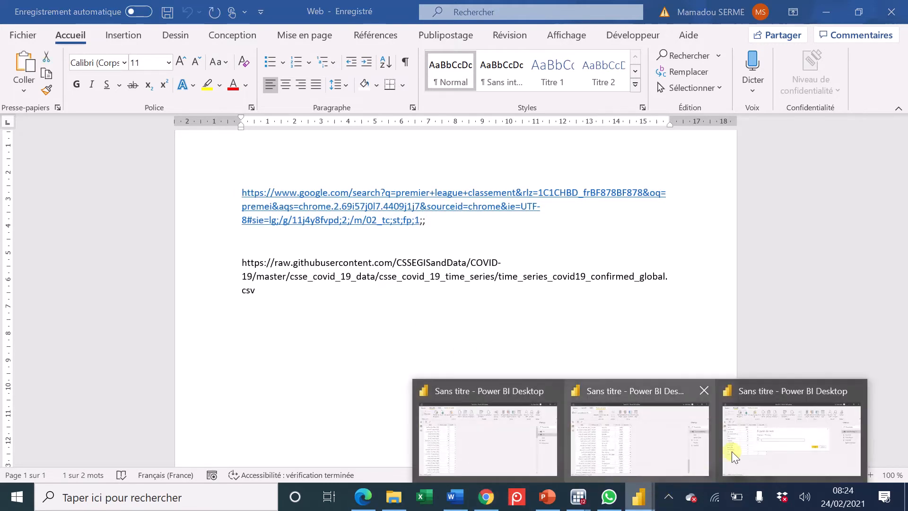
{"action": "left_click", "coordinate": [809, 437]}
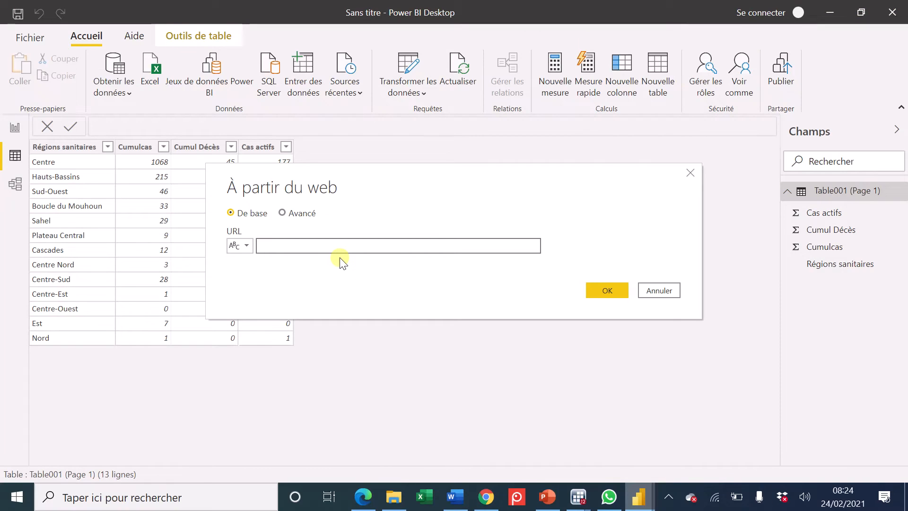
{"action": "key", "text": "ctrl+v"}
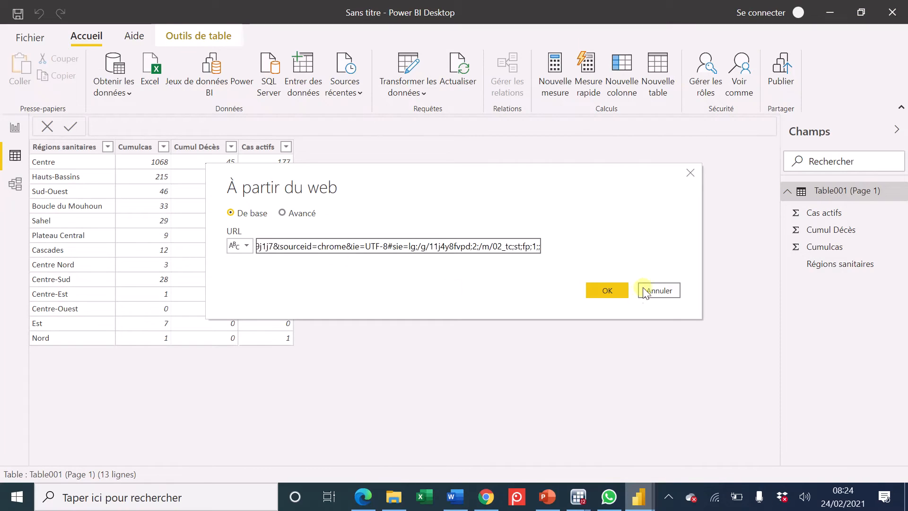
{"action": "left_click", "coordinate": [619, 292]}
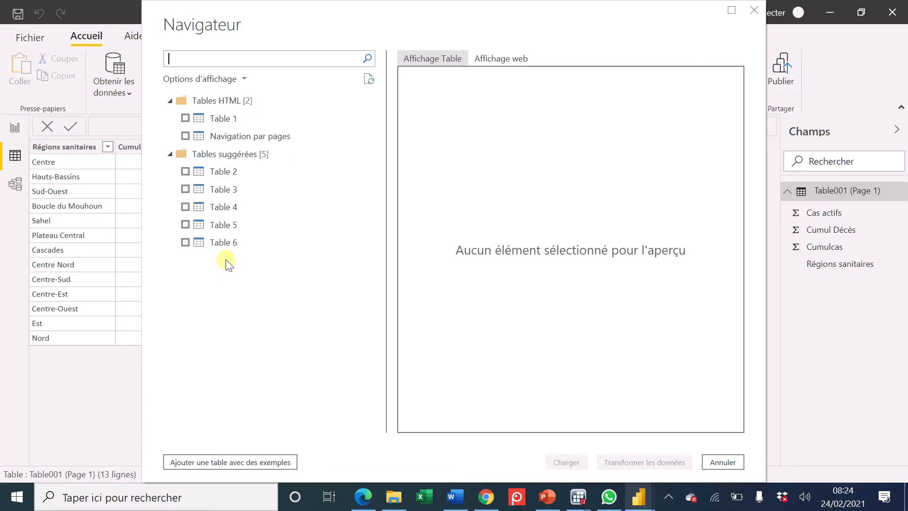
Preview the HTML and suggested tables detected on the page, Table 1 to Table 6 and Navigation par pages
{"action": "left_click", "coordinate": [224, 231]}
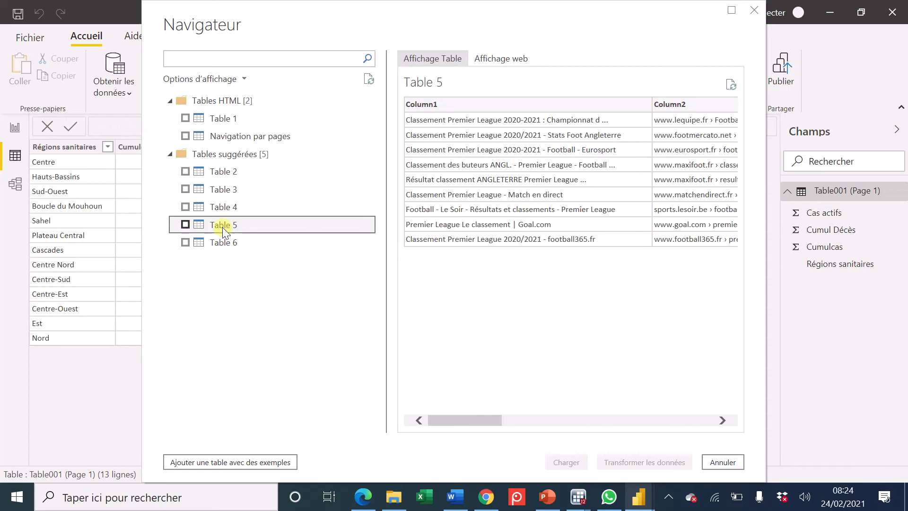
{"action": "left_click", "coordinate": [218, 207]}
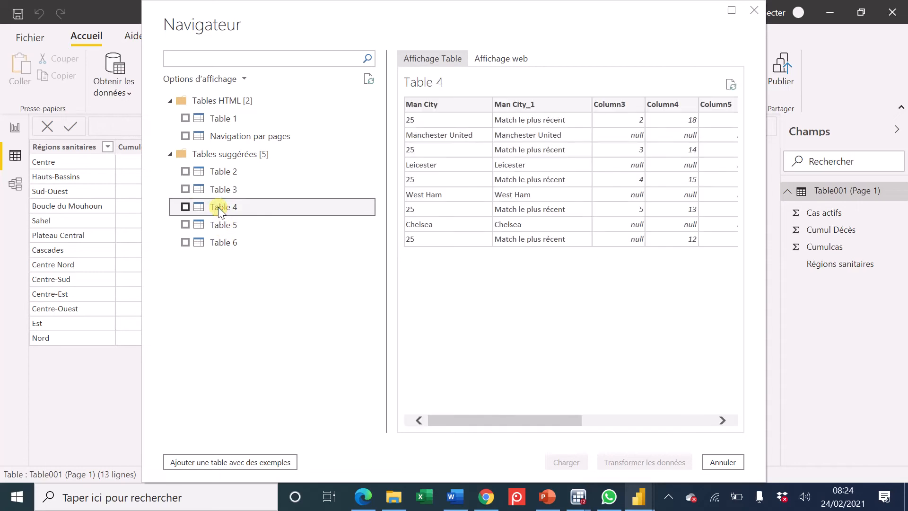
{"action": "left_click", "coordinate": [222, 189]}
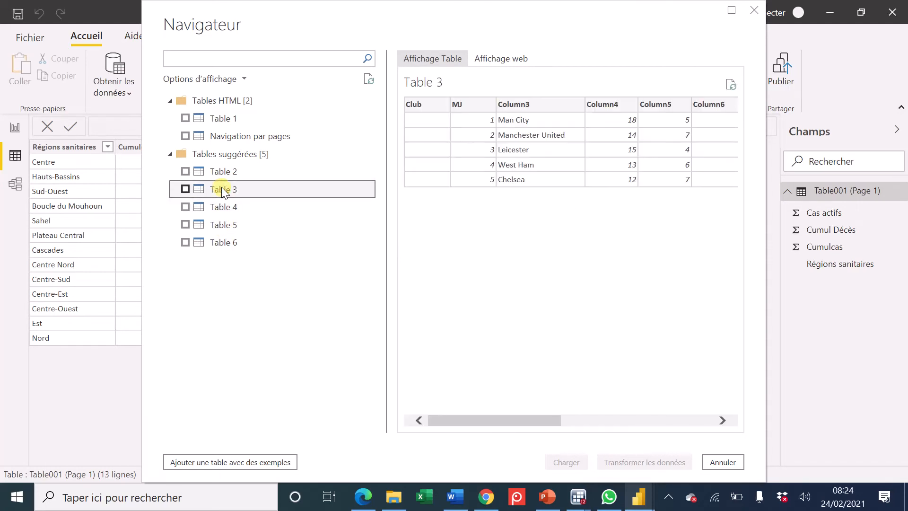
{"action": "left_click", "coordinate": [223, 178]}
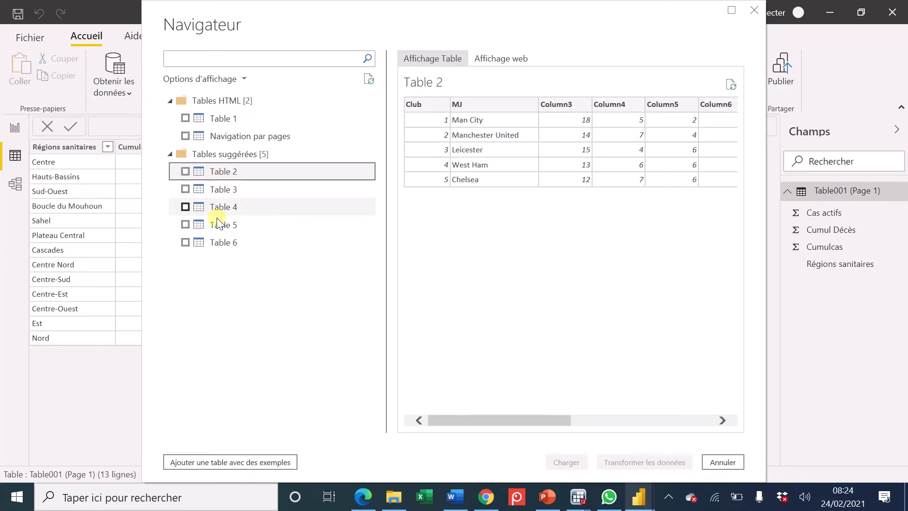
{"action": "left_click", "coordinate": [211, 242]}
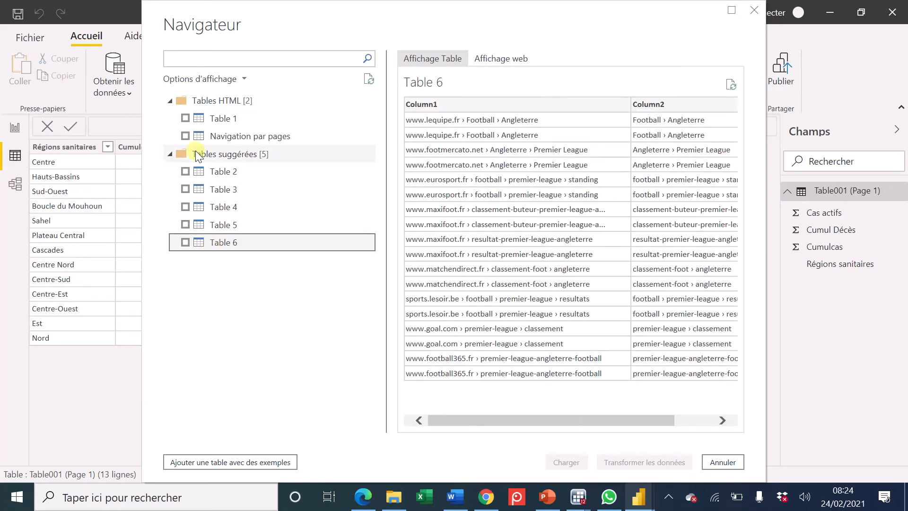
{"action": "left_click", "coordinate": [223, 121]}
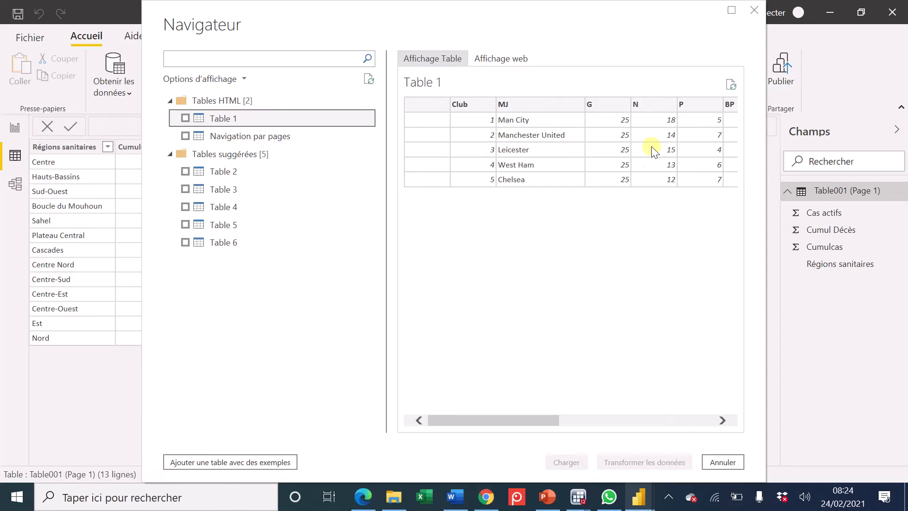
{"action": "left_click", "coordinate": [245, 136]}
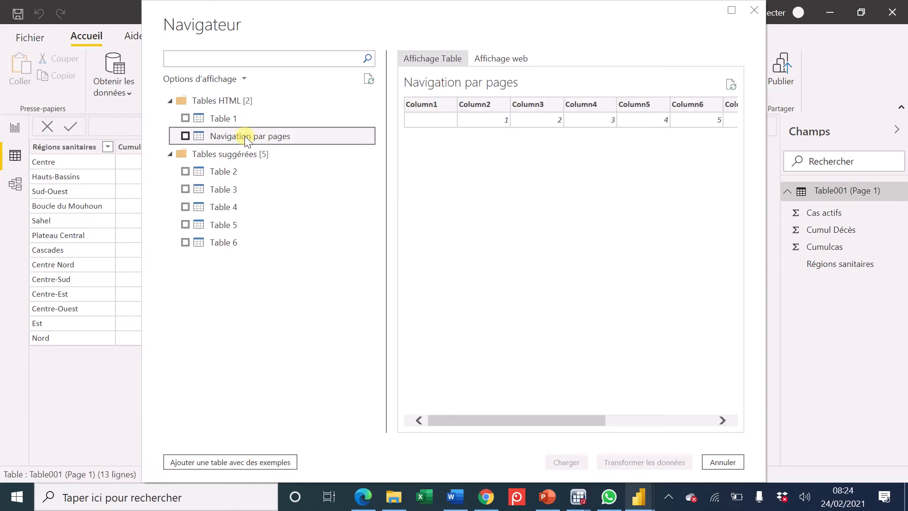
{"action": "left_click", "coordinate": [224, 171]}
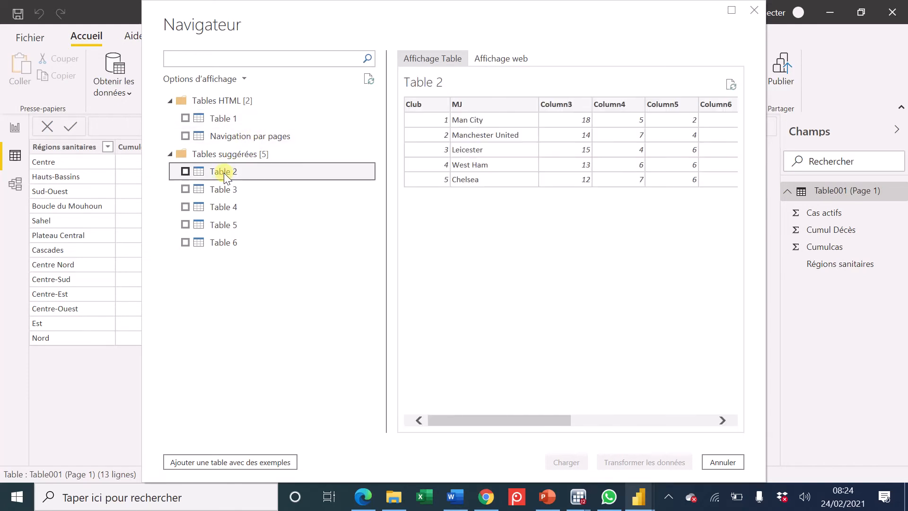
{"action": "left_click", "coordinate": [223, 193]}
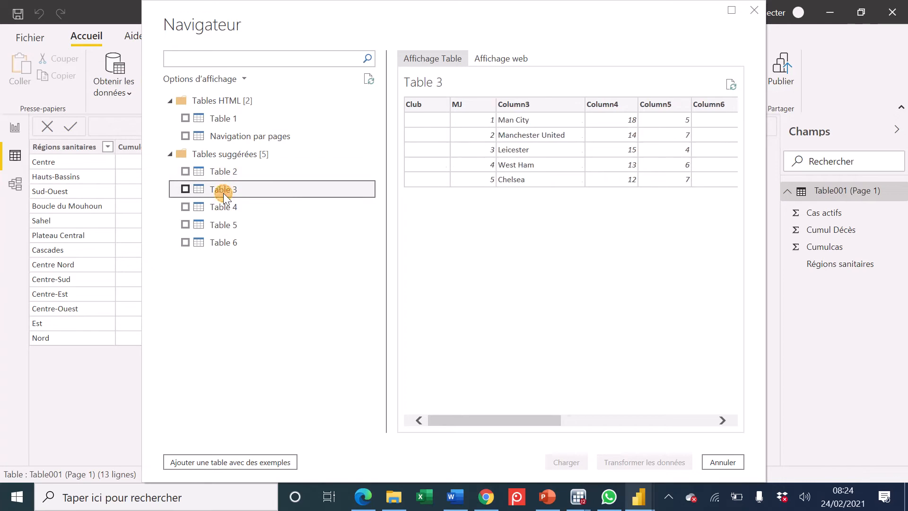
{"action": "left_click", "coordinate": [202, 212]}
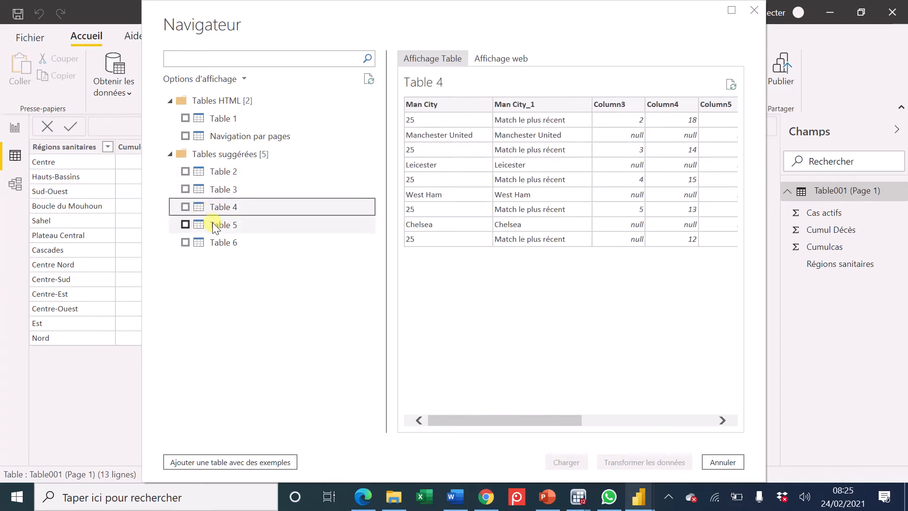
{"action": "left_click", "coordinate": [214, 226]}
{"action": "left_click", "coordinate": [214, 241]}
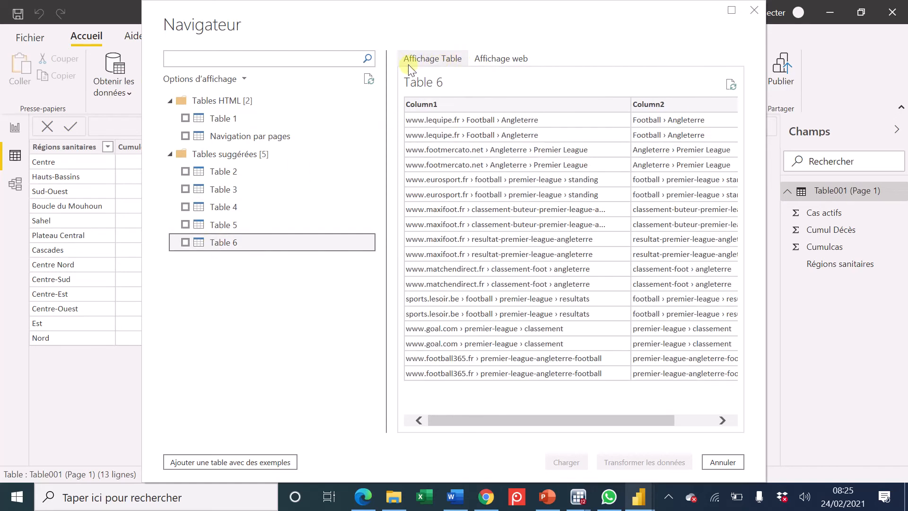
View the source page in web view, and compare it with the table previews of Table 5 and Table 1
{"action": "left_click", "coordinate": [519, 61]}
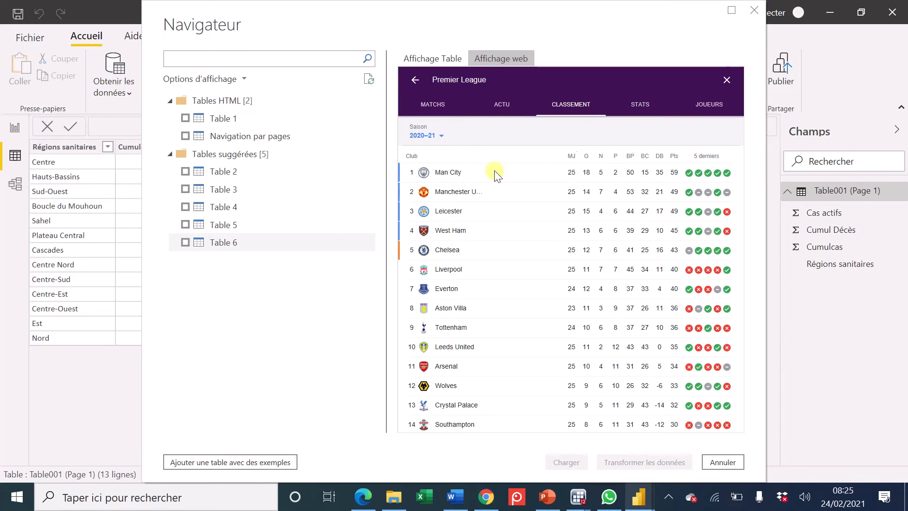
{"action": "left_click", "coordinate": [235, 229]}
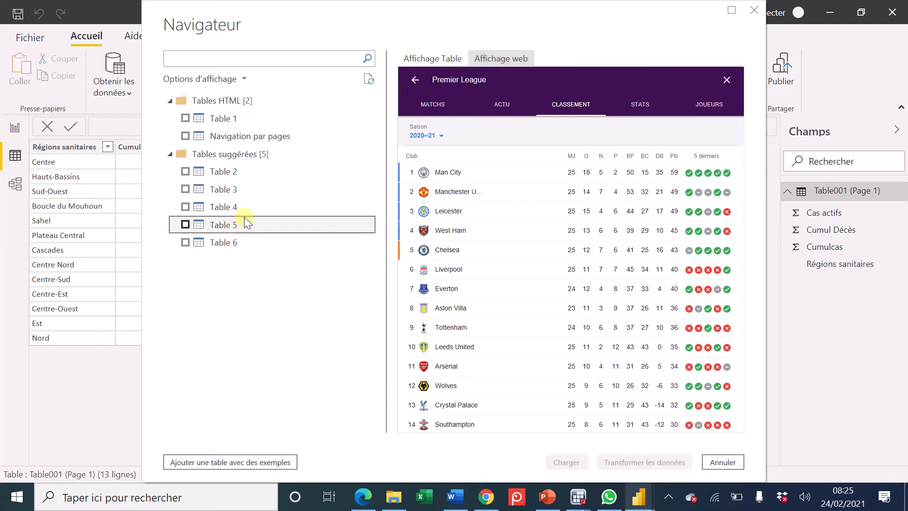
{"action": "left_click", "coordinate": [494, 61]}
{"action": "left_click", "coordinate": [437, 61]}
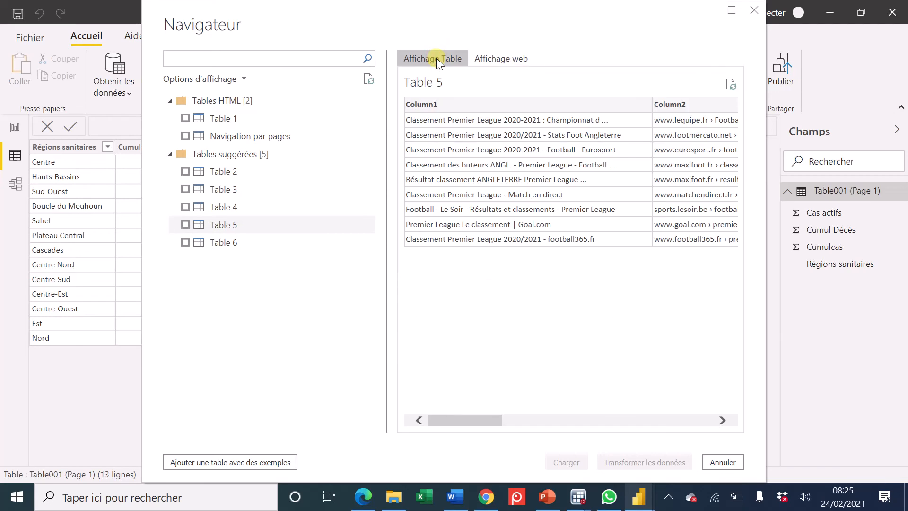
{"action": "left_click", "coordinate": [220, 118]}
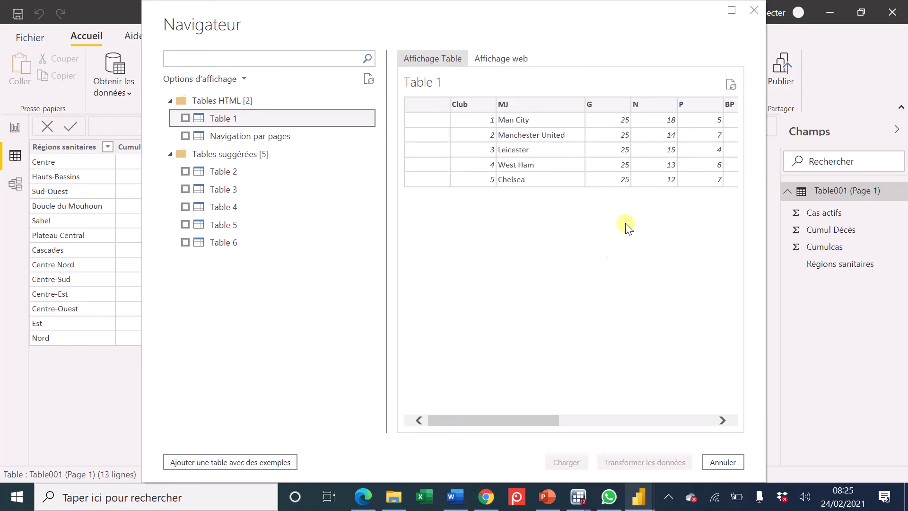
{"action": "mouse_move", "coordinate": [518, 420]}
{"action": "left_mouse_down"}
{"action": "mouse_move", "coordinate": [679, 421]}
{"action": "mouse_move", "coordinate": [505, 420]}
{"action": "left_mouse_up"}
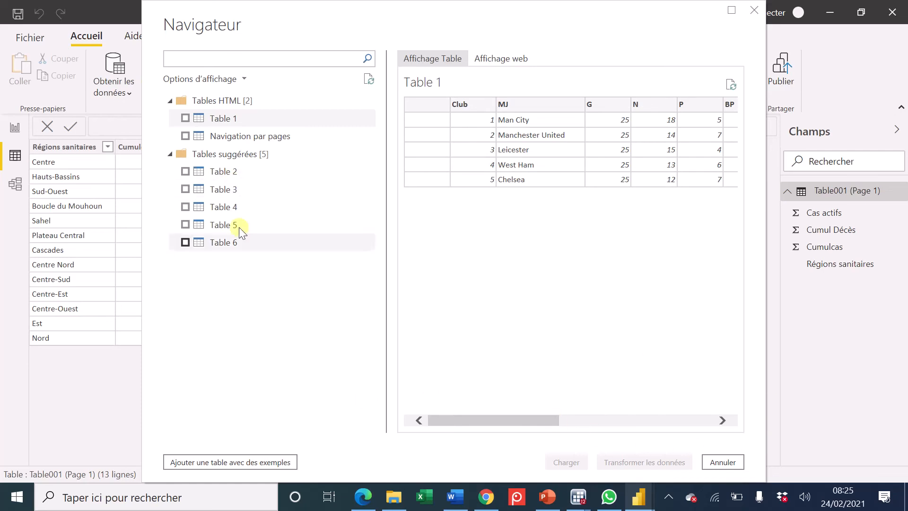
Load the suggested Table 2 into the model, and view its data and that of Table001 (Page 1)
{"action": "left_click", "coordinate": [185, 172]}
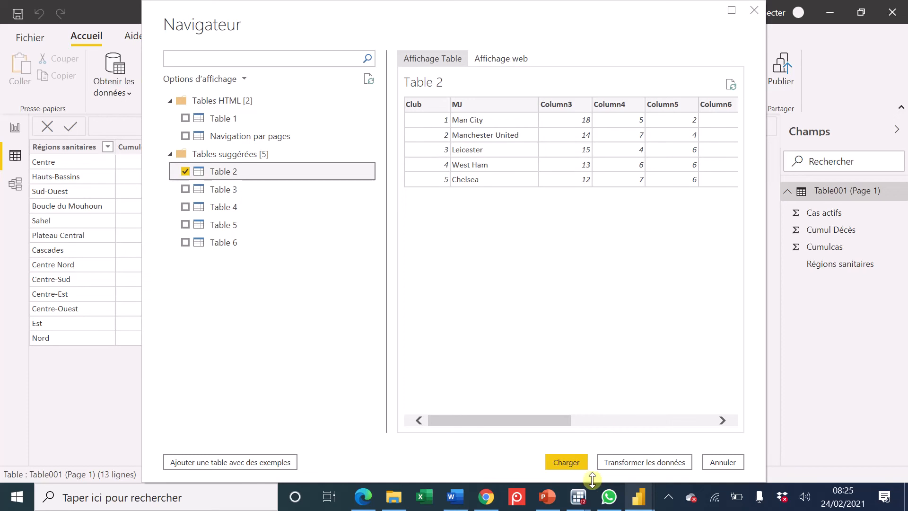
{"action": "left_click", "coordinate": [570, 460]}
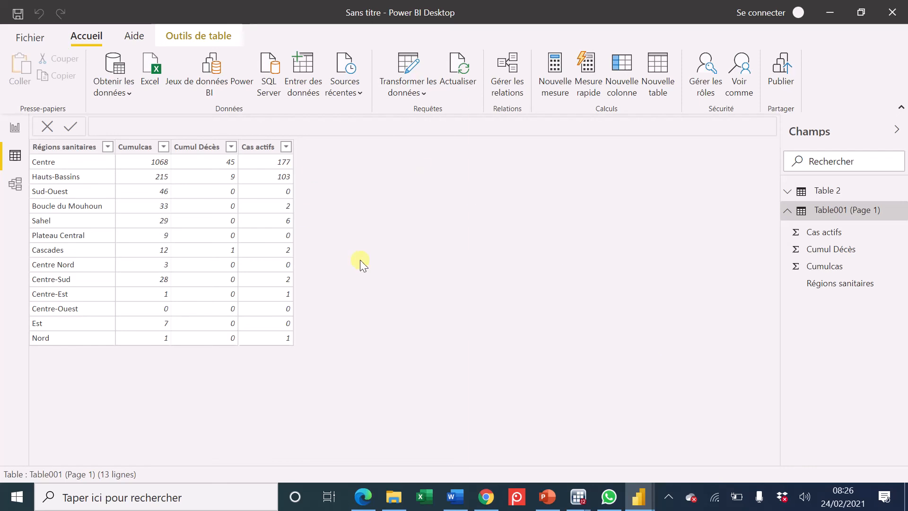
{"action": "left_click", "coordinate": [827, 191]}
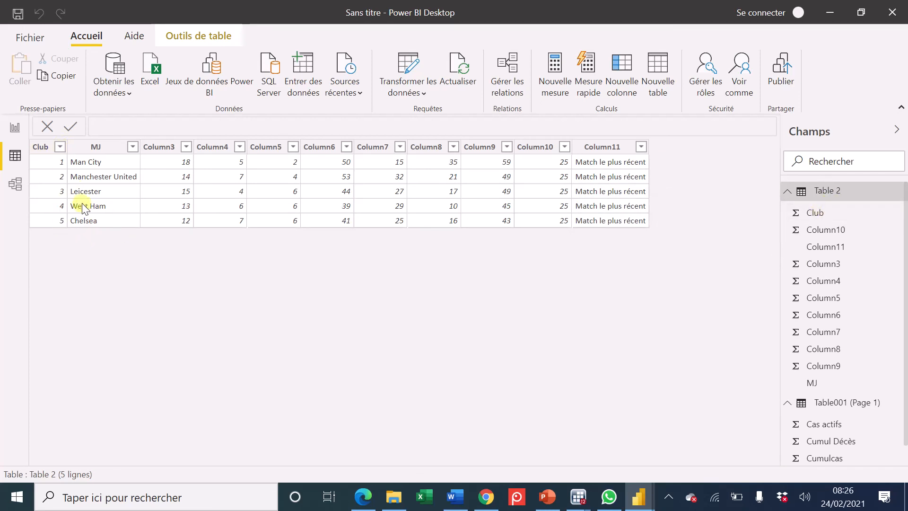
{"action": "left_click", "coordinate": [835, 403]}
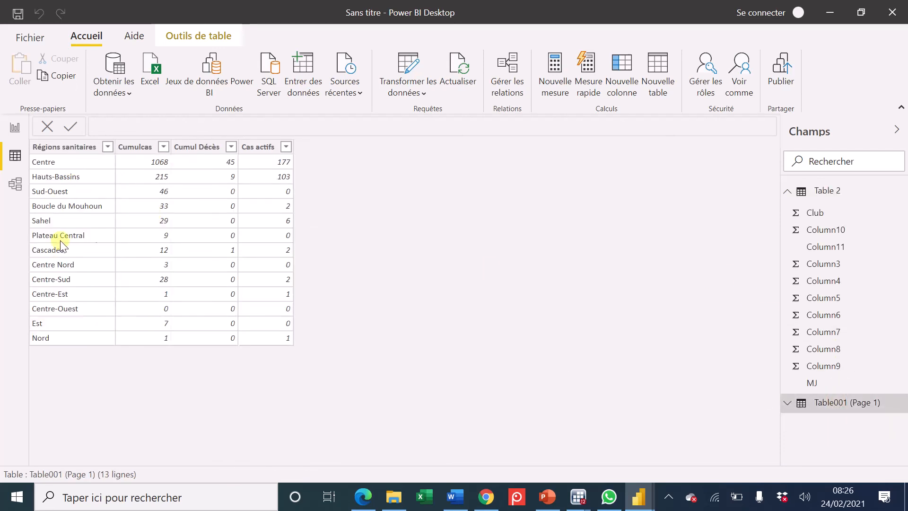